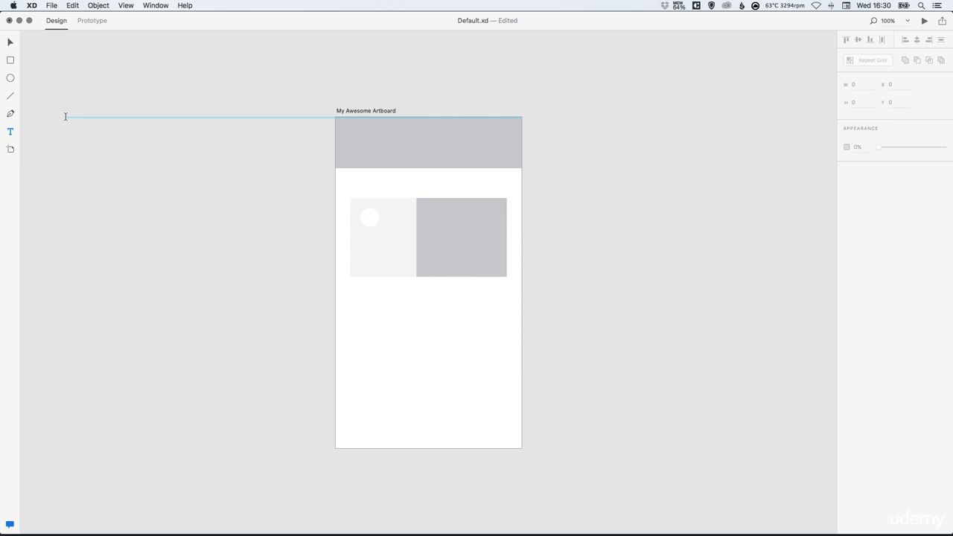
Add a point text reading "Start typing" in the blank area below the card
key("super+equal")
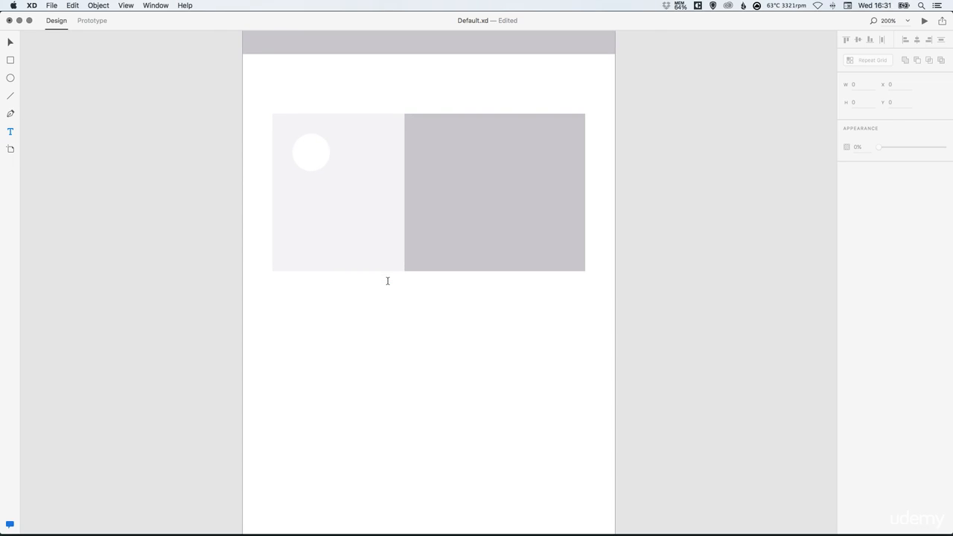
left_click(304, 333)
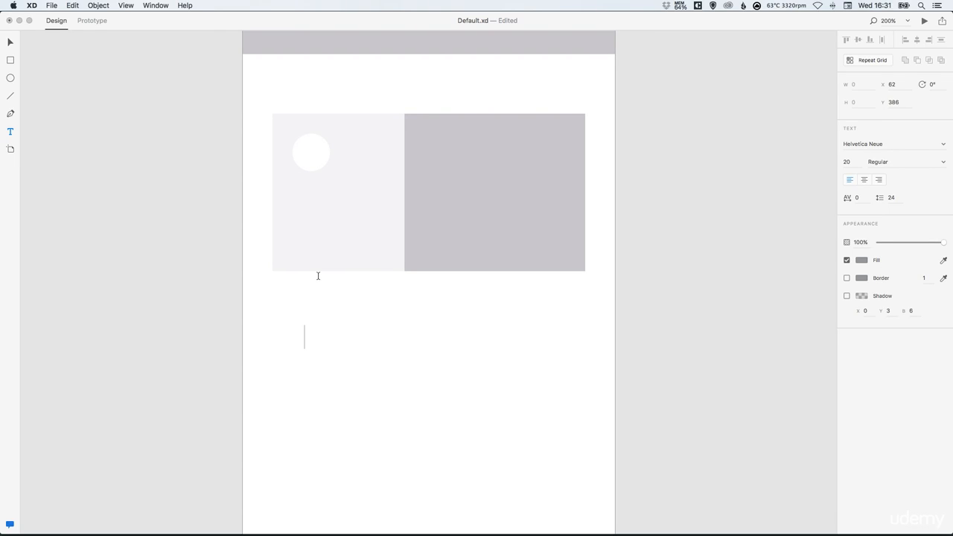
type("Start typing")
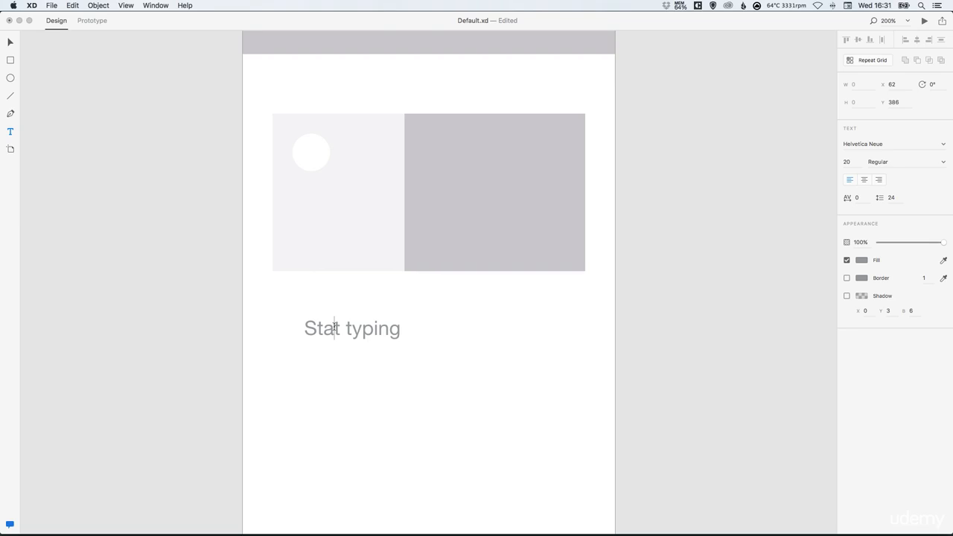
left_click(336, 329)
type("r")
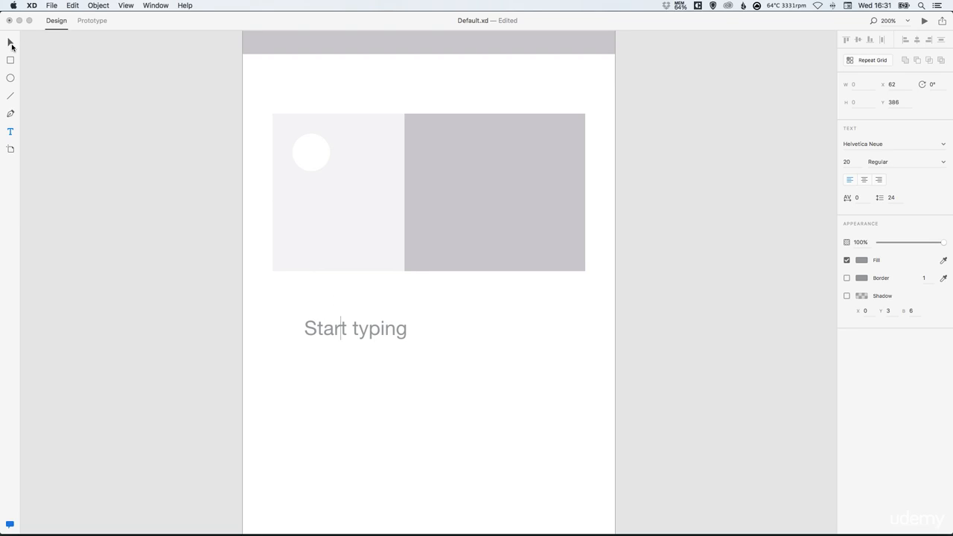
left_click(11, 42)
Draw an area text box about 196 by 124 below the card, containing "Space for a longer title to display here"
left_click(11, 133)
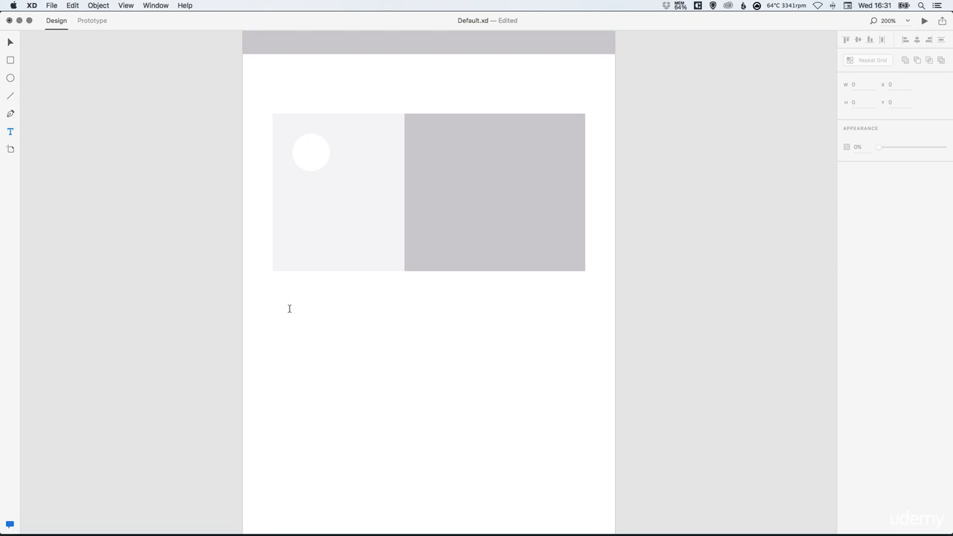
left_click_drag(290, 311, 484, 433)
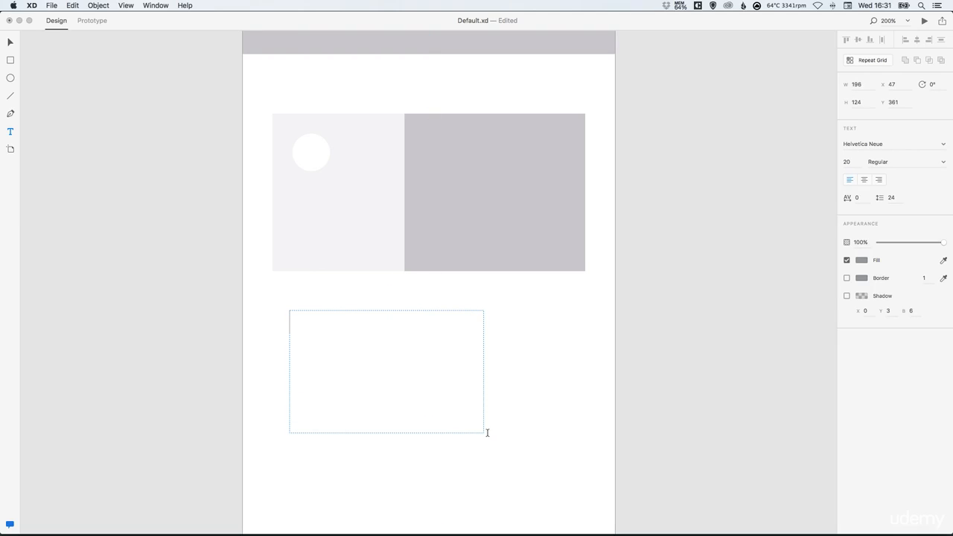
type("Space for a ")
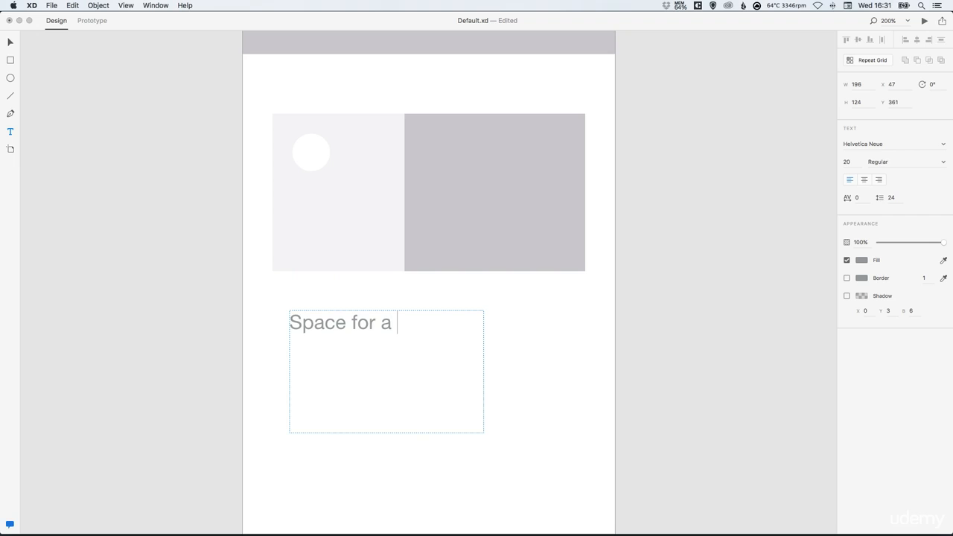
type("longer title to")
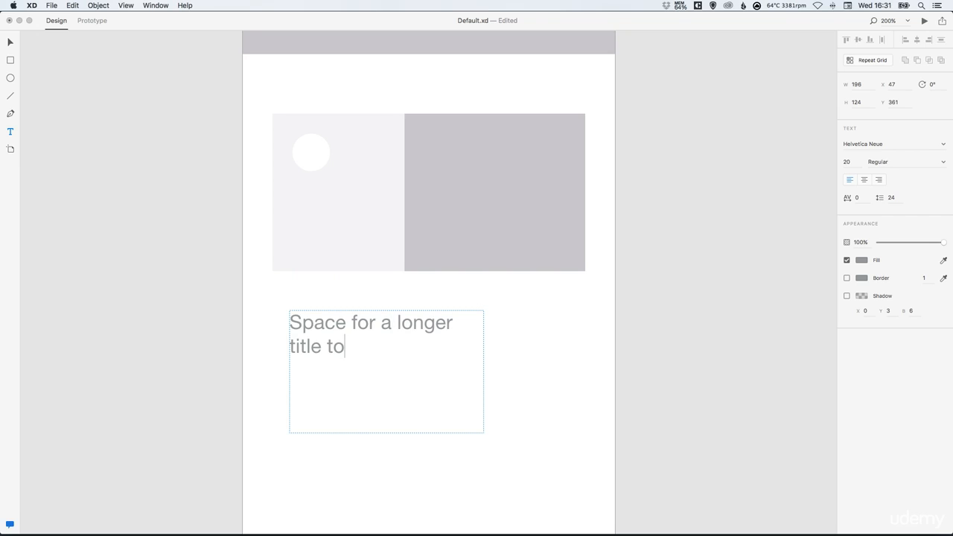
type(" display")
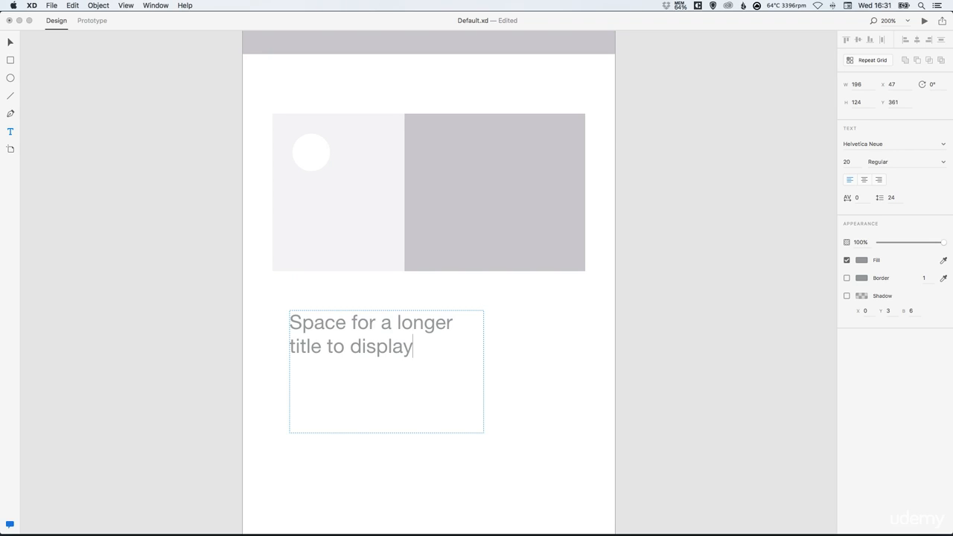
type(" here")
Narrow the title text box to about 174 wide and move it below the white circle, at about X 50, Y 233
left_click(10, 43)
left_click_drag(483, 435, 455, 434)
key("super+z")
left_click_drag(484, 371, 462, 362)
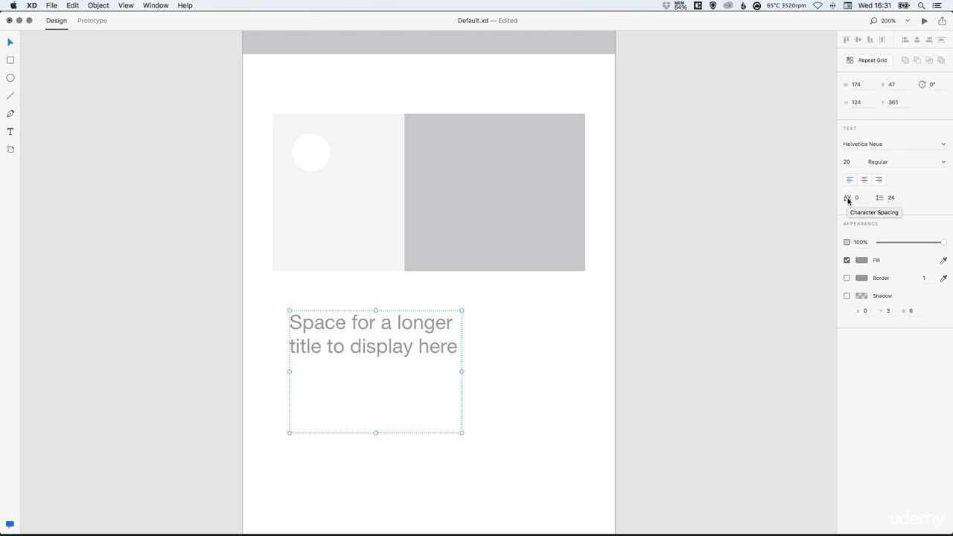
left_click_drag(325, 330, 326, 213)
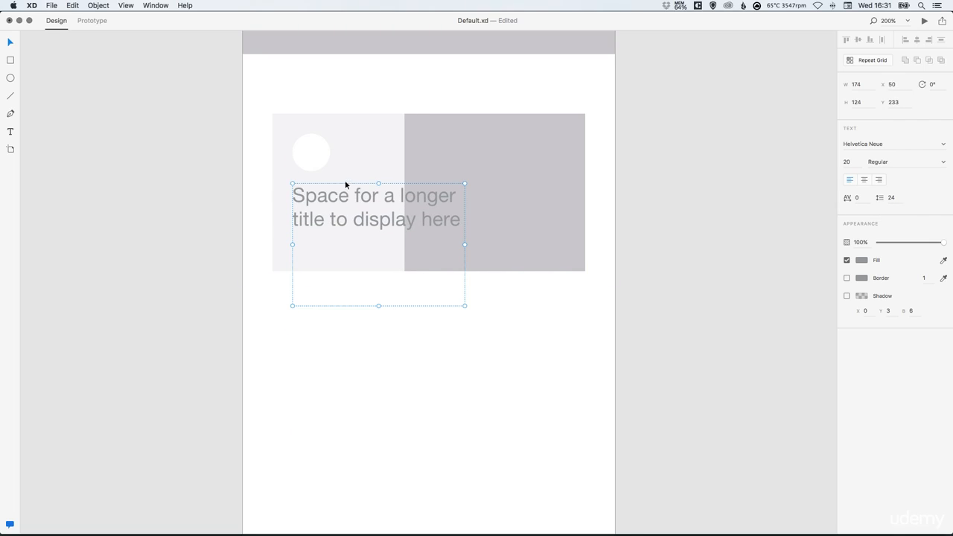
Set the title's font size to 12 and narrow its text box to about 102 wide
left_click(842, 162)
type("12")
key("Return")
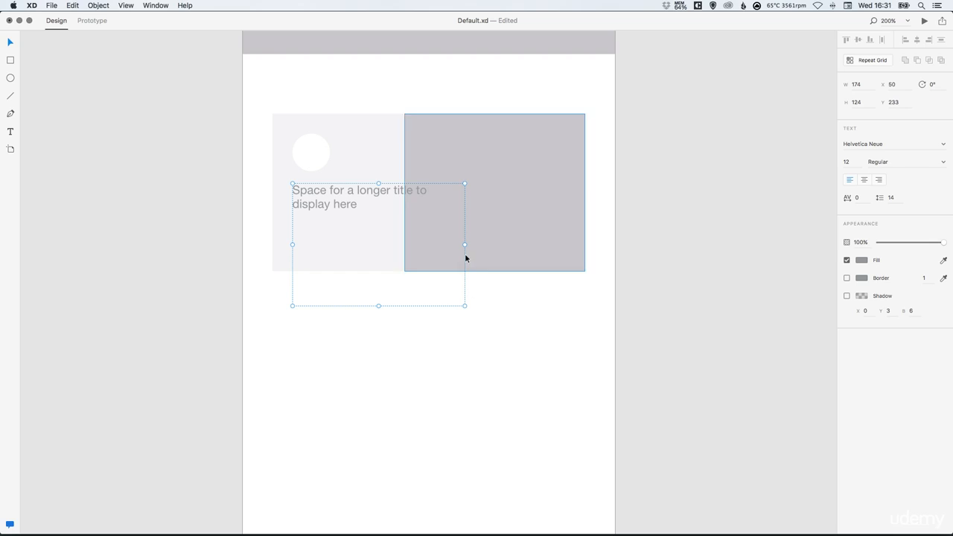
left_click_drag(466, 245, 394, 236)
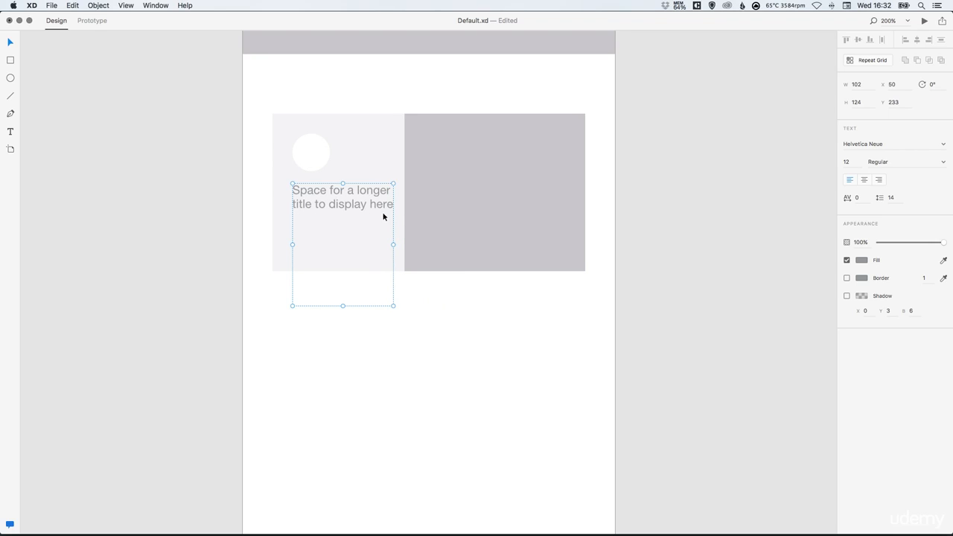
Delete the word "here" from the title and shorten its text box to about 28 high
double_click(368, 206)
left_click(374, 204)
left_click_drag(367, 204, 394, 205)
key("BackSpace")
key("Escape")
left_click_drag(344, 306, 348, 211)
left_click(314, 301)
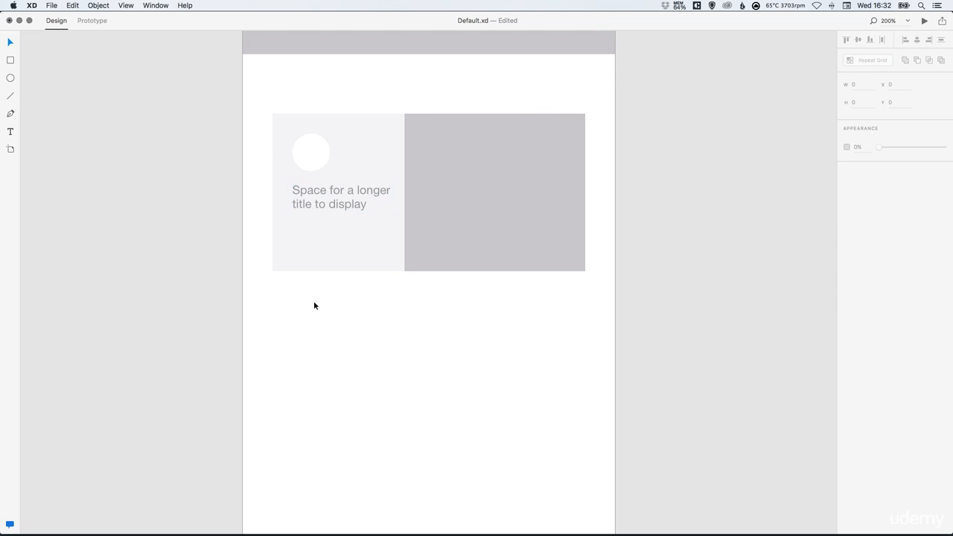
Duplicate the title text and place the copy directly beneath it at about Y 266
left_click(324, 198)
left_click(72, 6)
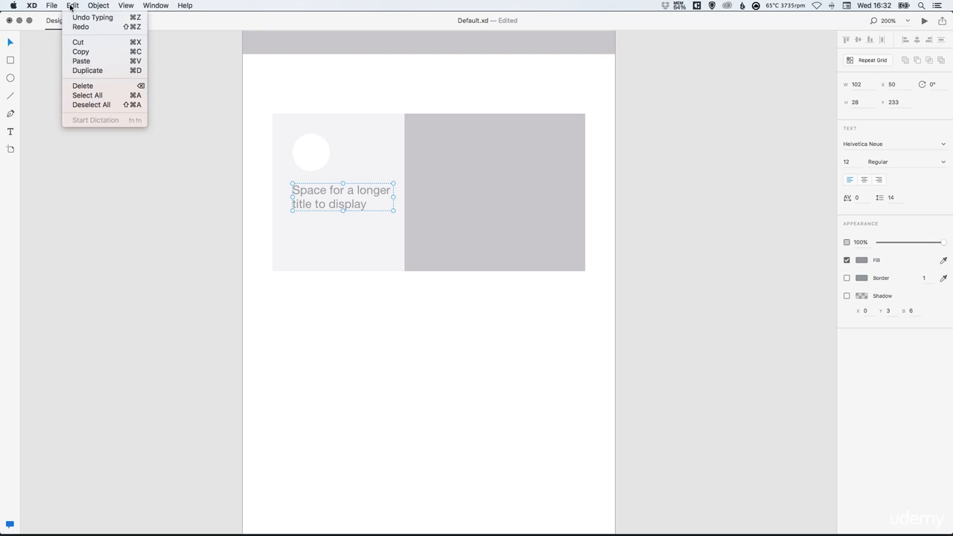
left_click(89, 70)
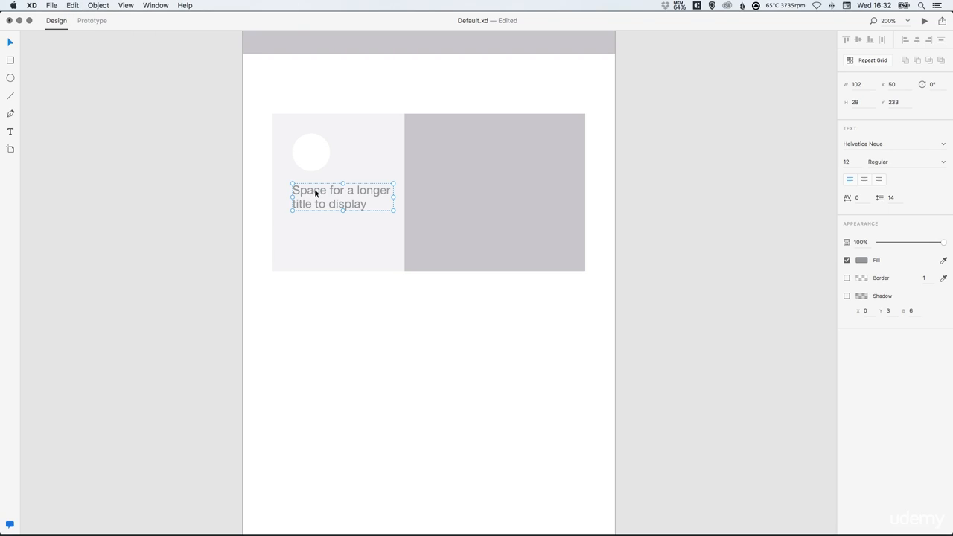
left_click_drag(315, 193, 314, 225)
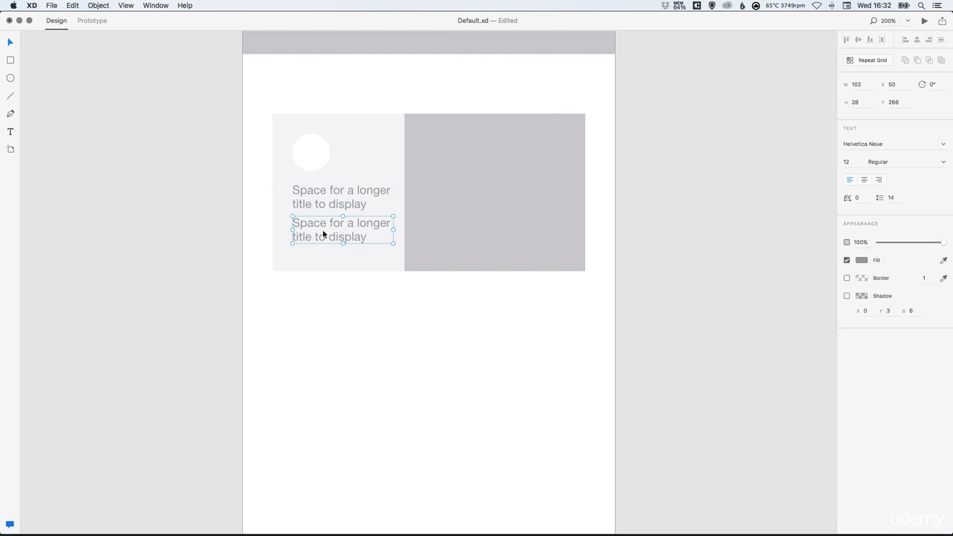
Set the font size of both text boxes to 10 and narrow them together to about 88 wide
left_click(351, 206, "shift")
left_click(853, 161)
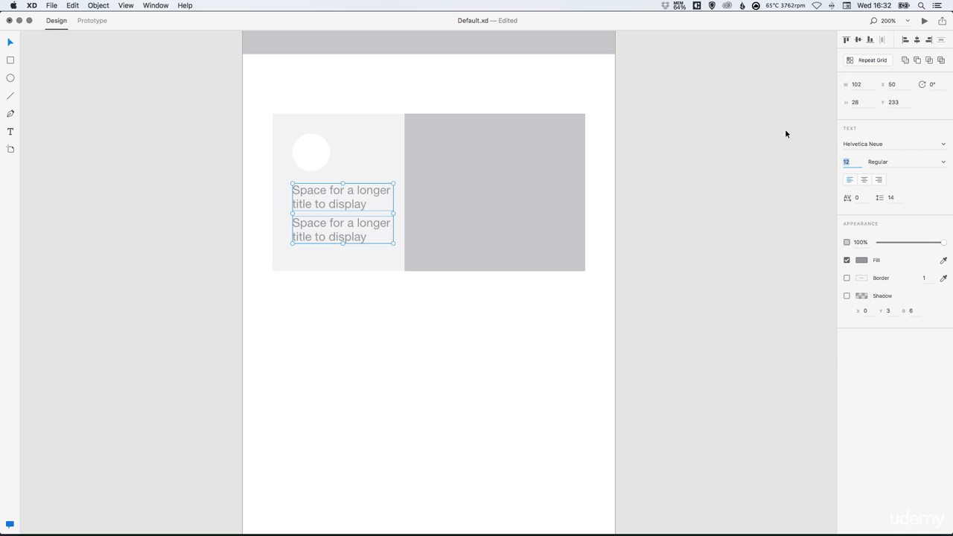
type("10")
key("Return")
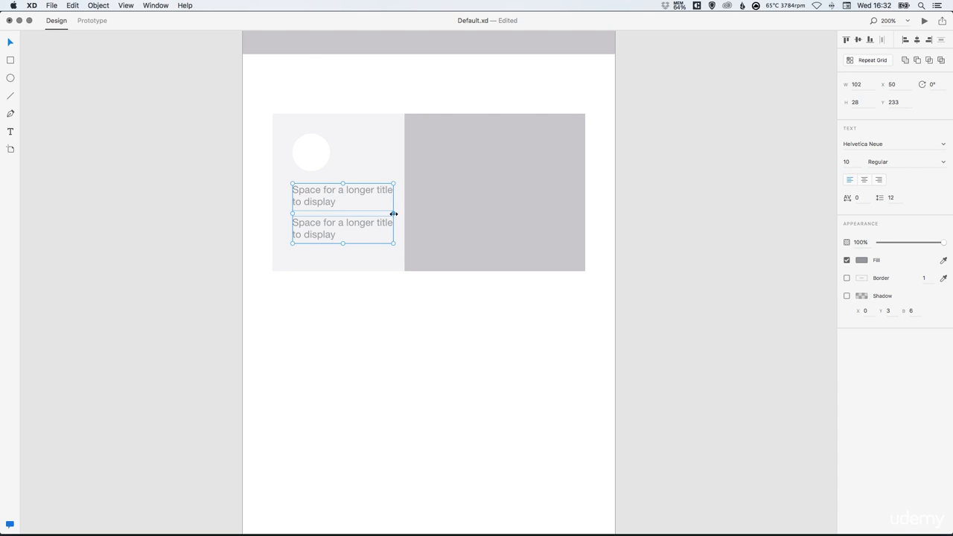
mouse_move(394, 213)
left_mouse_down()
mouse_move(369, 213)
mouse_move(378, 213)
left_mouse_up()
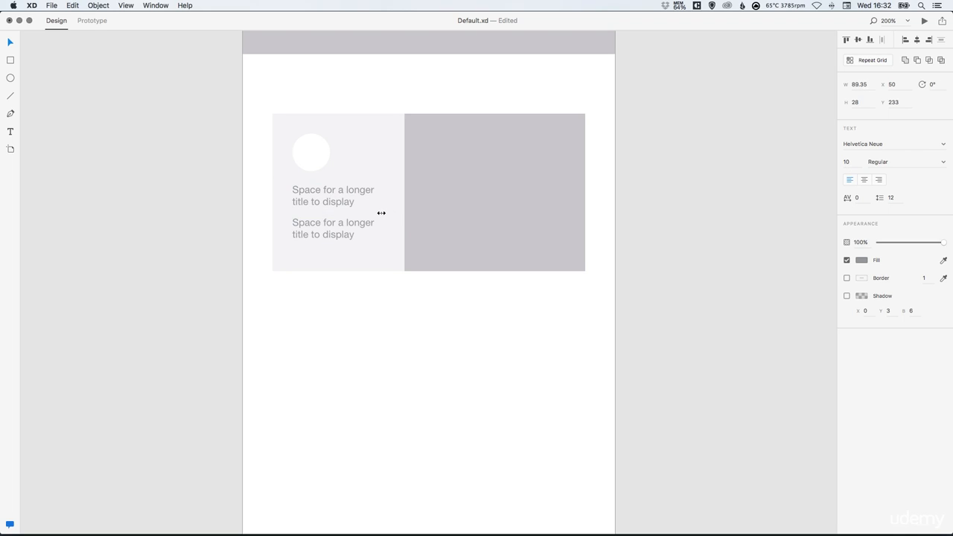
left_click(169, 207)
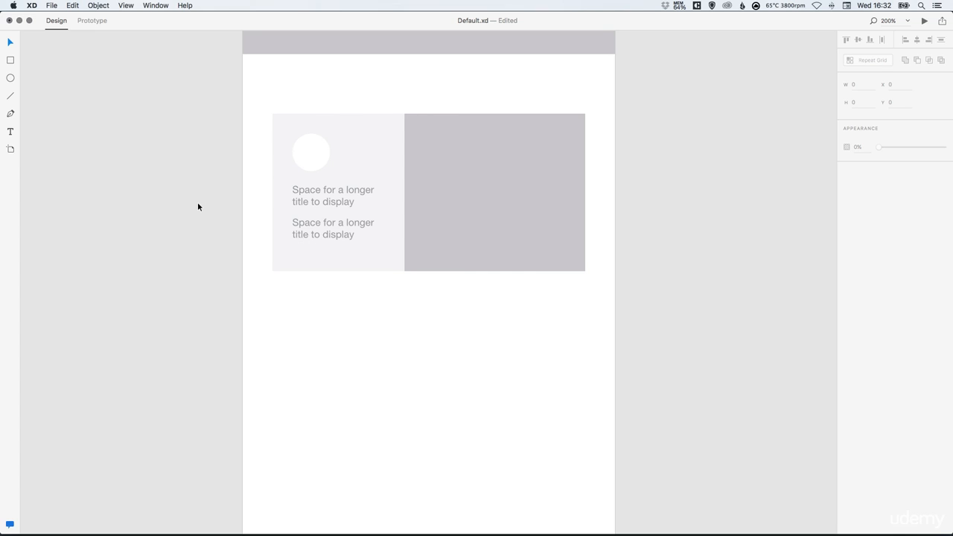
Replace the duplicated text with "Space for some sub-copy to display here." and resize its box to about 85 wide by 37 high
double_click(336, 222)
key("super+a")
type("Spa")
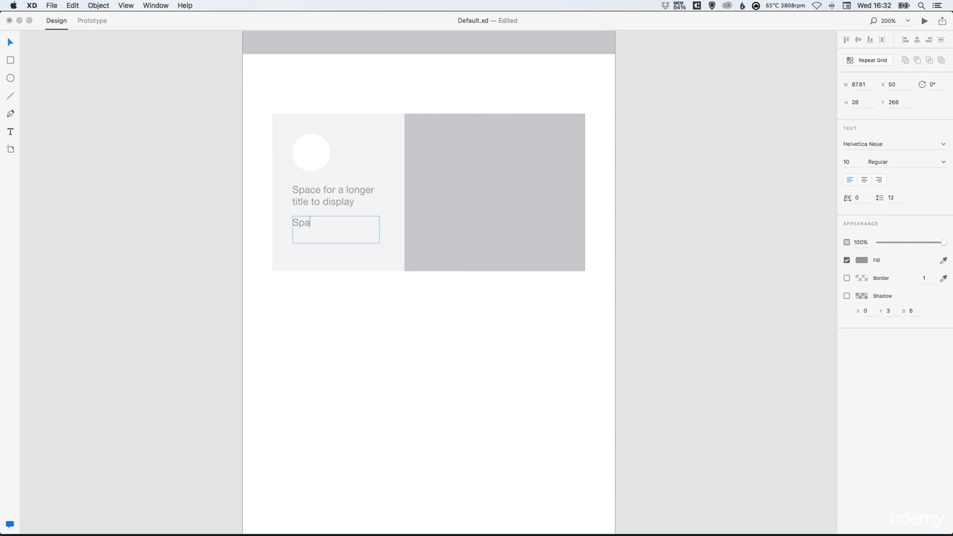
type("ce for some sub-copy t")
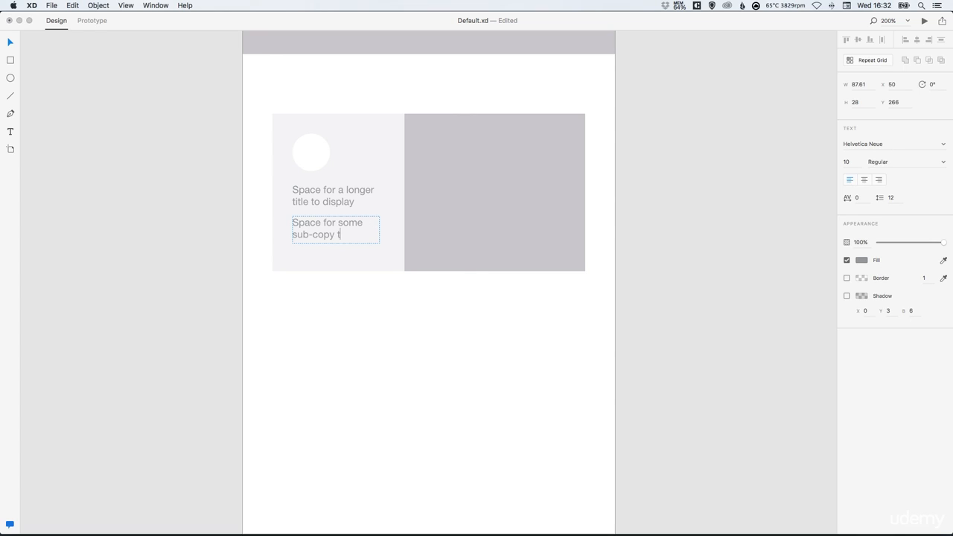
type("o display here")
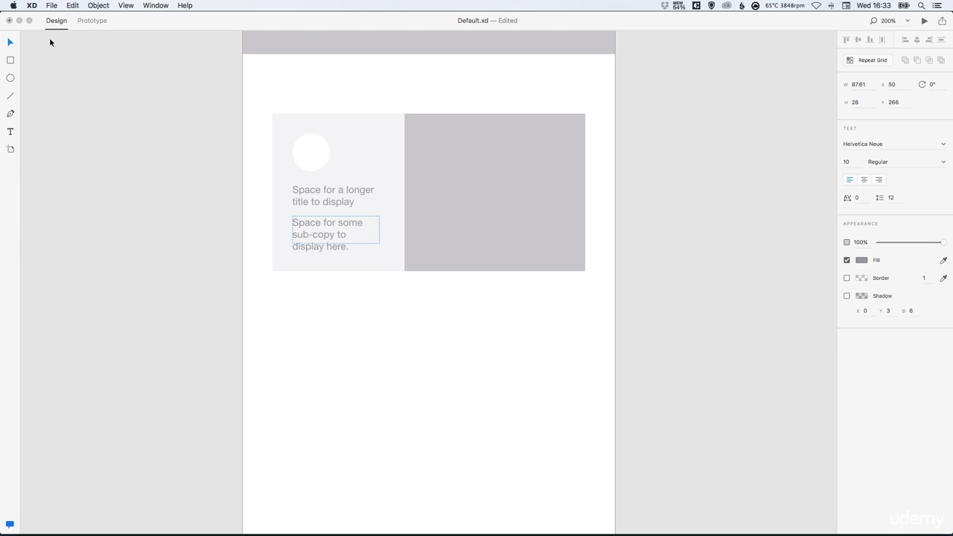
type(".")
key("Escape")
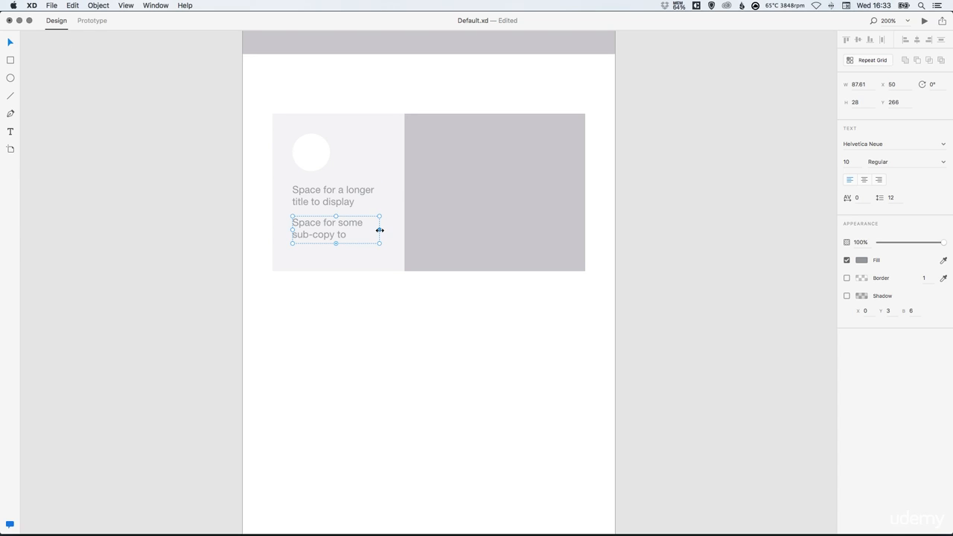
left_click_drag(380, 231, 338, 252)
left_click_drag(385, 234, 376, 236)
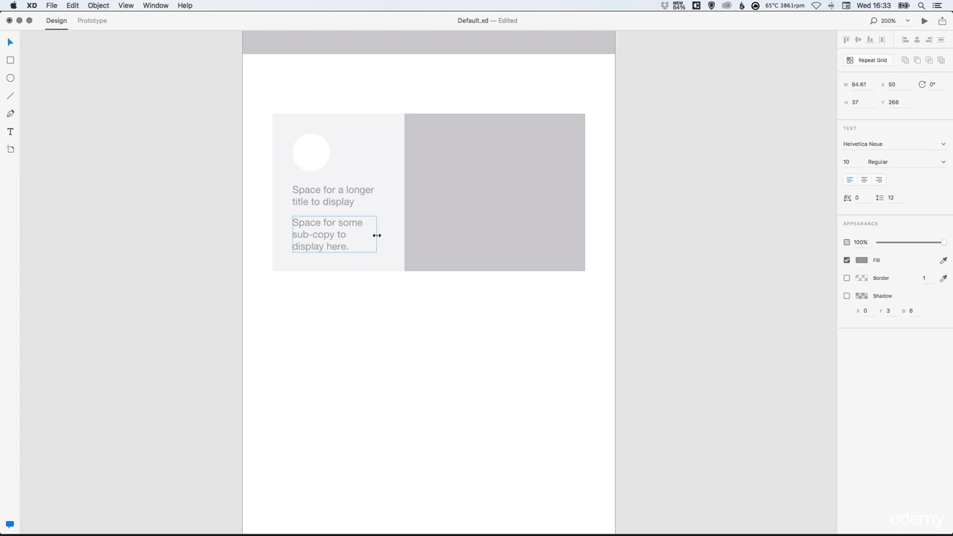
Set the title's fill color to hex 222222 and its font weight to Bold
left_click(328, 202)
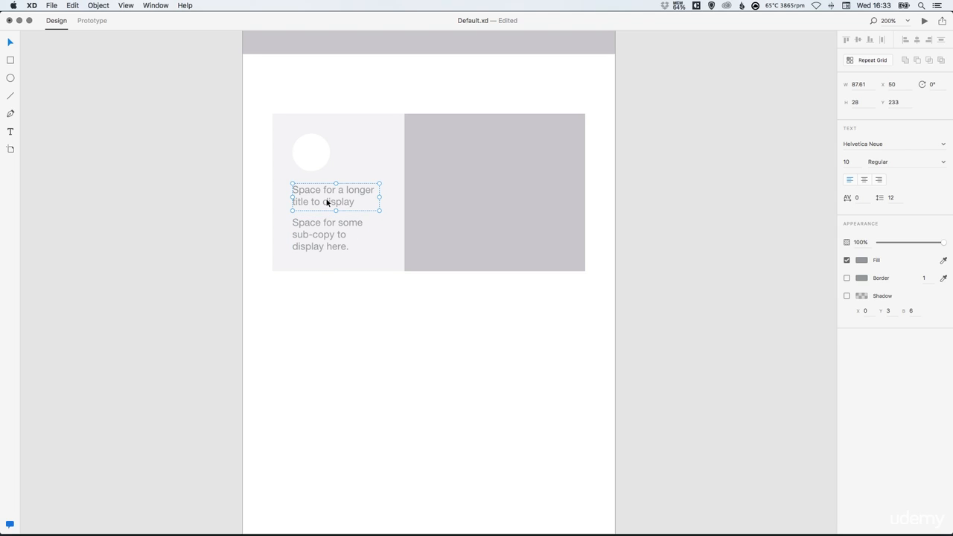
double_click(330, 201)
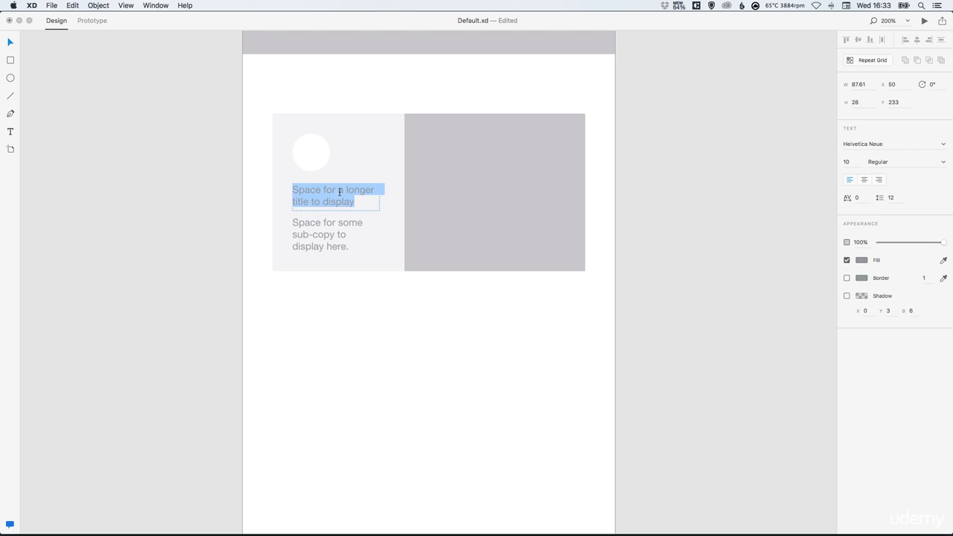
left_click(861, 261)
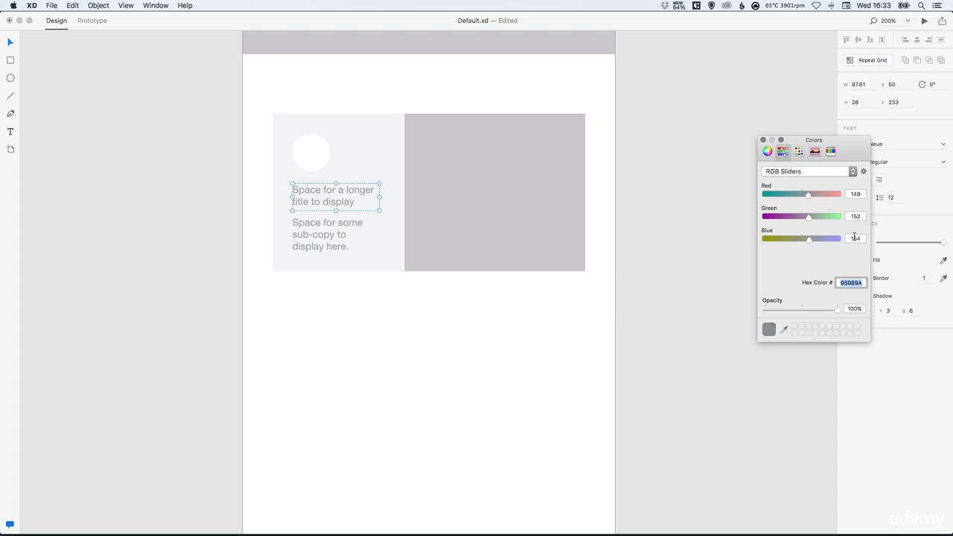
type("333333")
key("super+a")
type("222222")
key("Return")
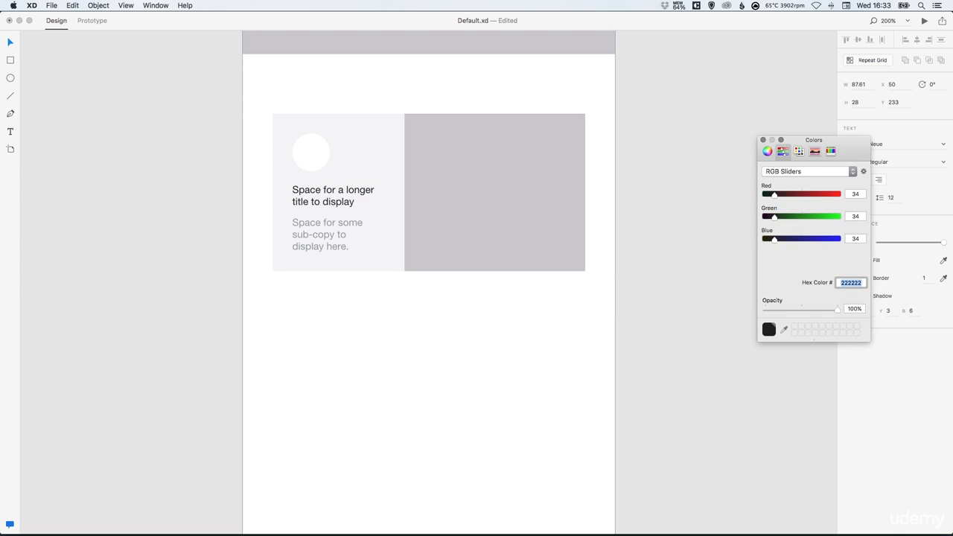
left_click(763, 140)
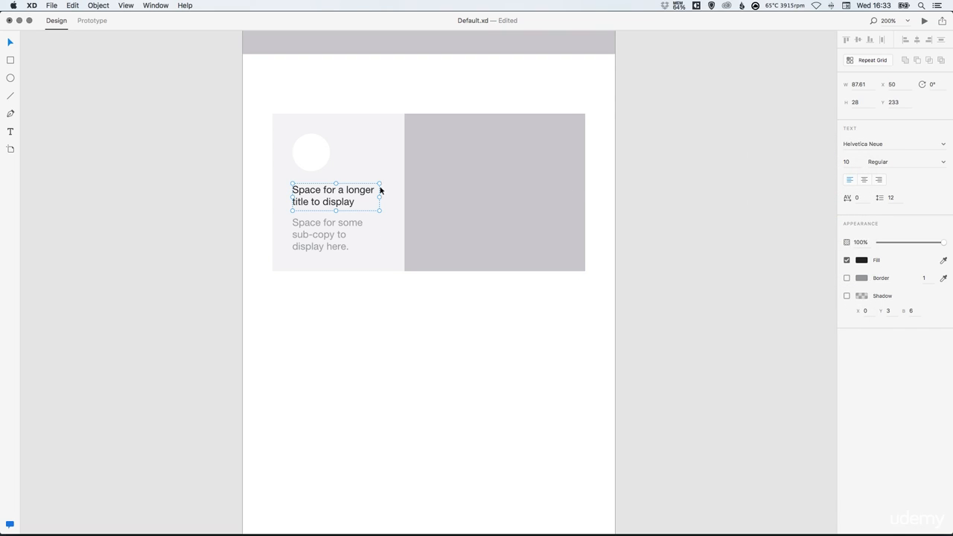
left_click(943, 156)
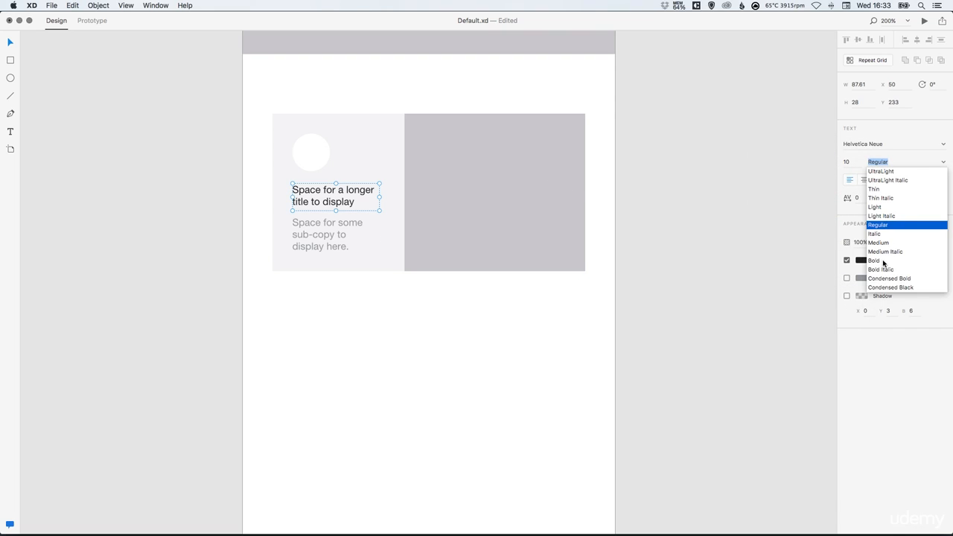
left_click(886, 262)
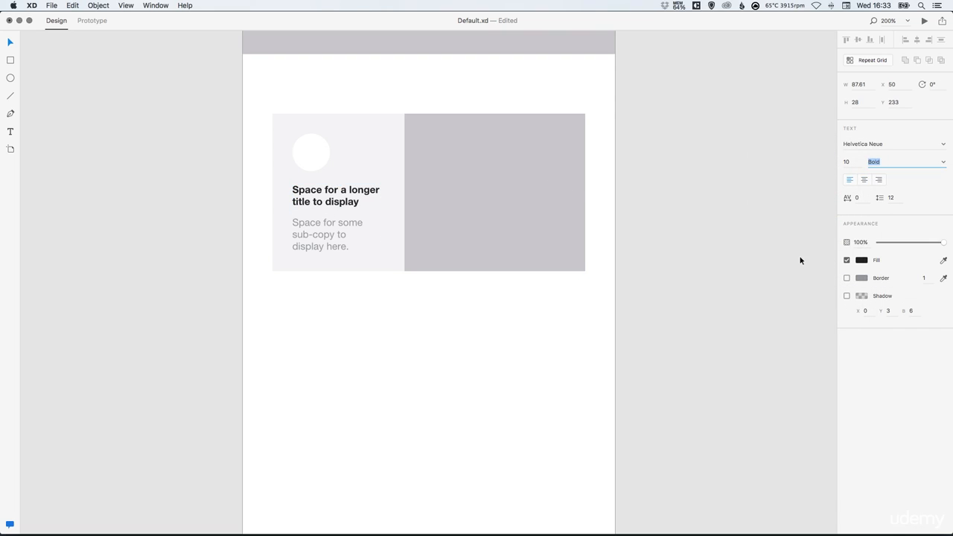
Set the sub-copy text's fill color to hex 999999
left_click(323, 225)
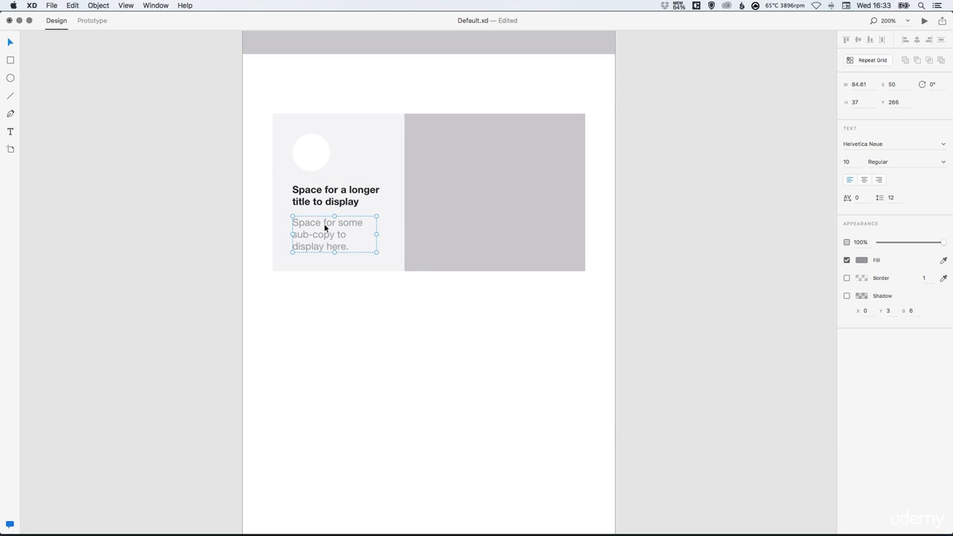
left_click(862, 260)
type("9")
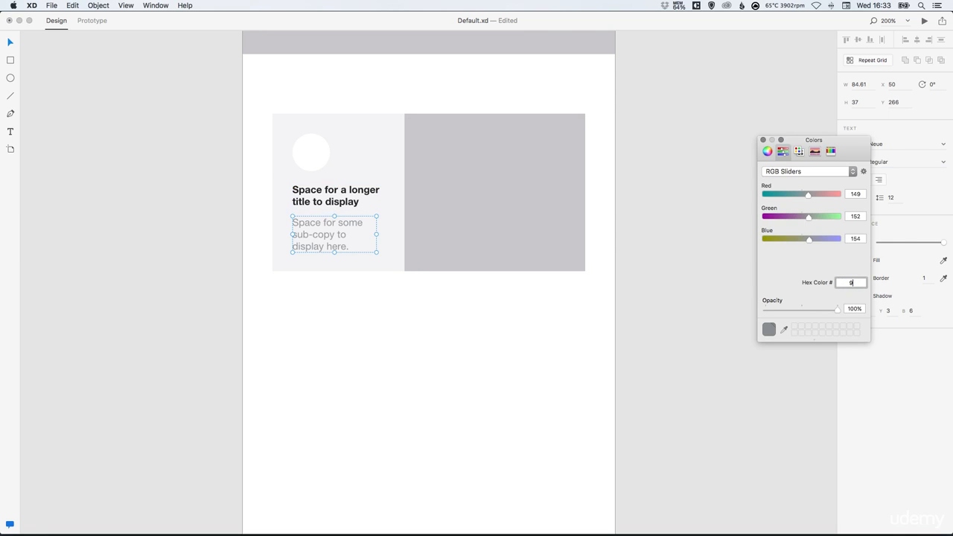
type("99999")
key("Return")
left_click(764, 140)
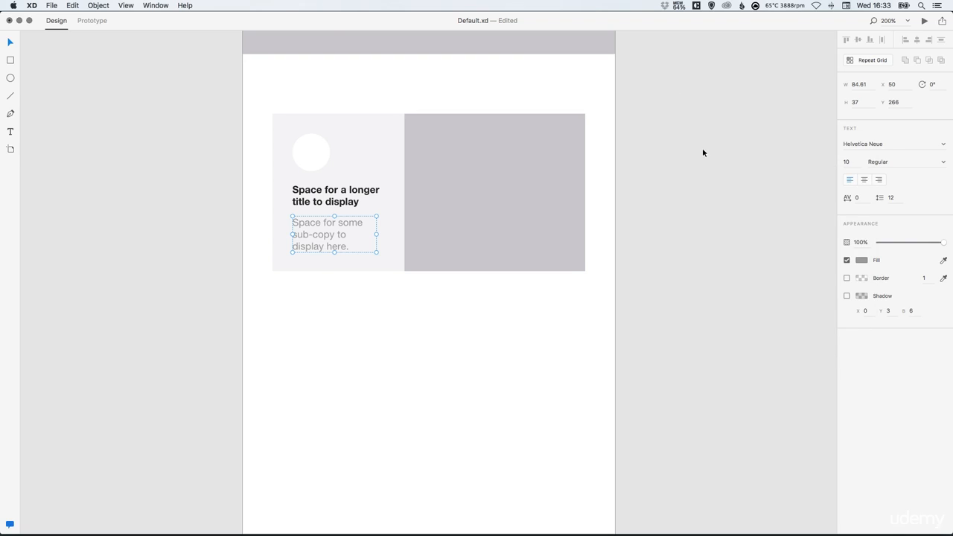
left_click(703, 148)
Move the sub-copy text up closer to the title, to Y 263
left_click_drag(321, 232, 321, 220)
key("shift+Up")
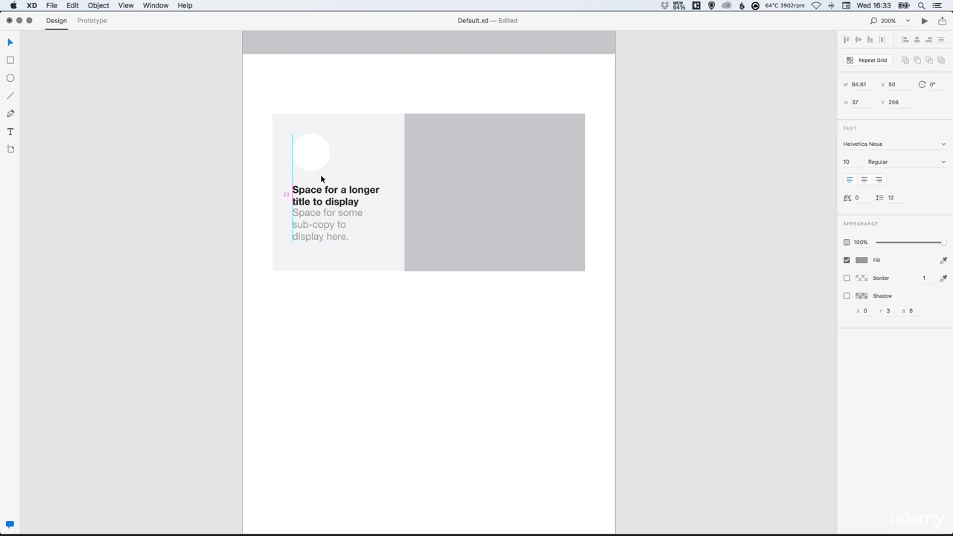
key("Down")
key("Down")
key("Down")
key("Down")
key("Down")
key("Down")
key("Down")
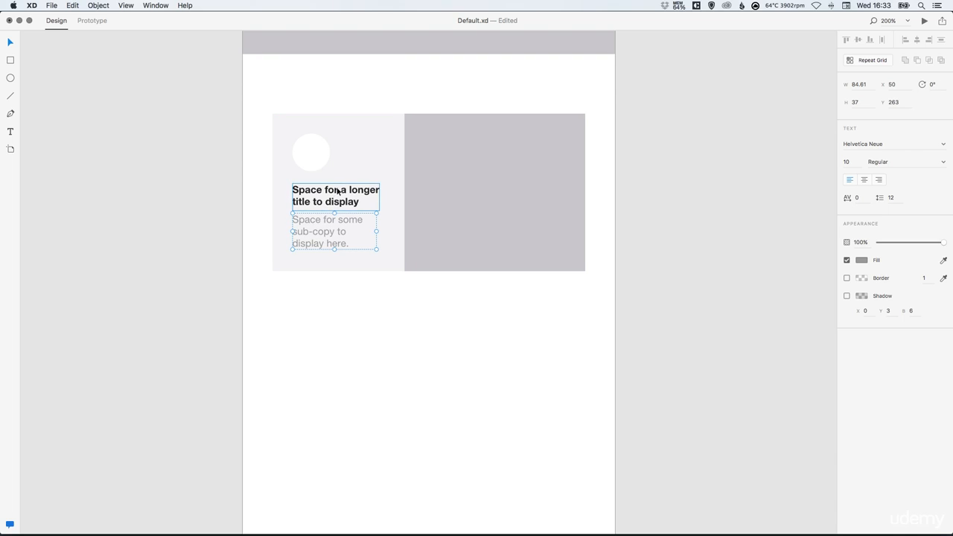
left_click(665, 166)
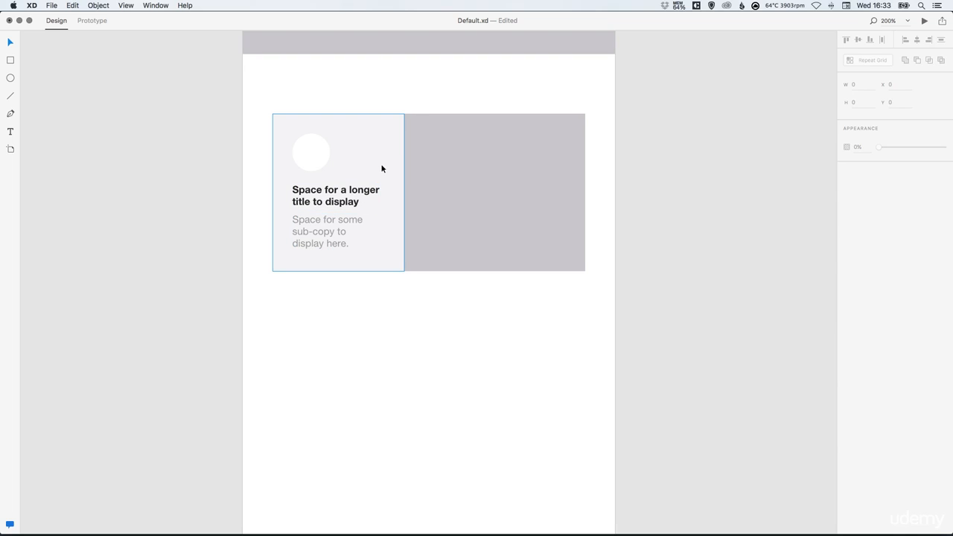
Extend the card's light and dark rectangles downward together to a height of about 180
left_click(464, 155)
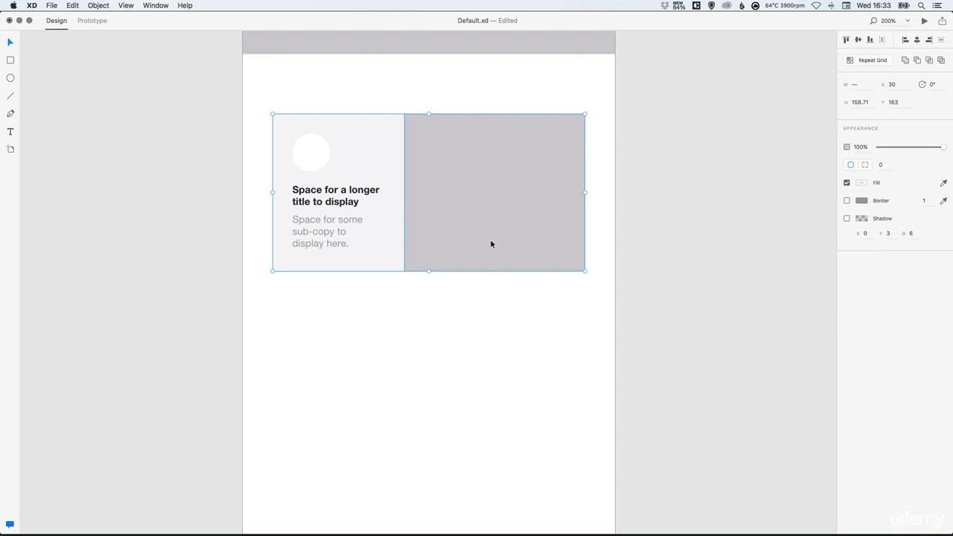
left_click_drag(429, 272, 429, 293)
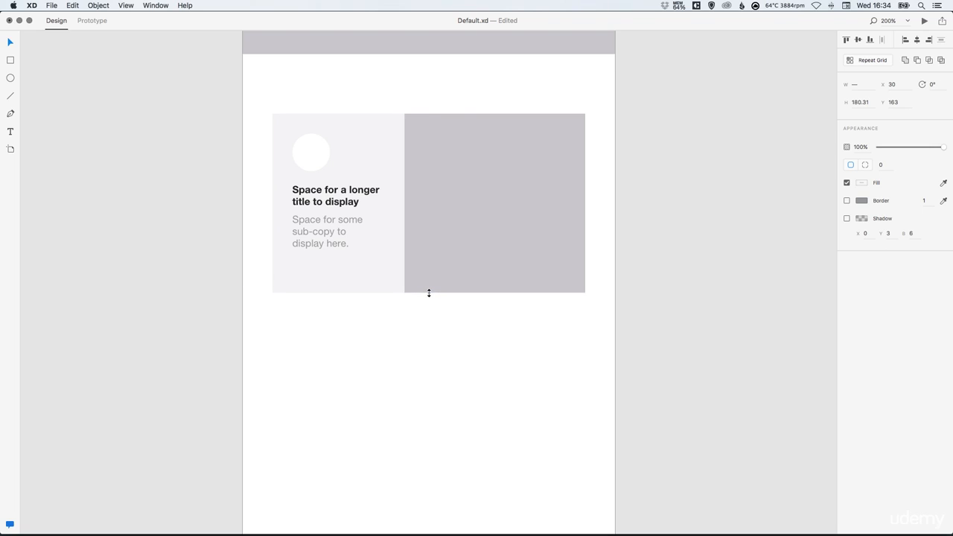
left_click(201, 259)
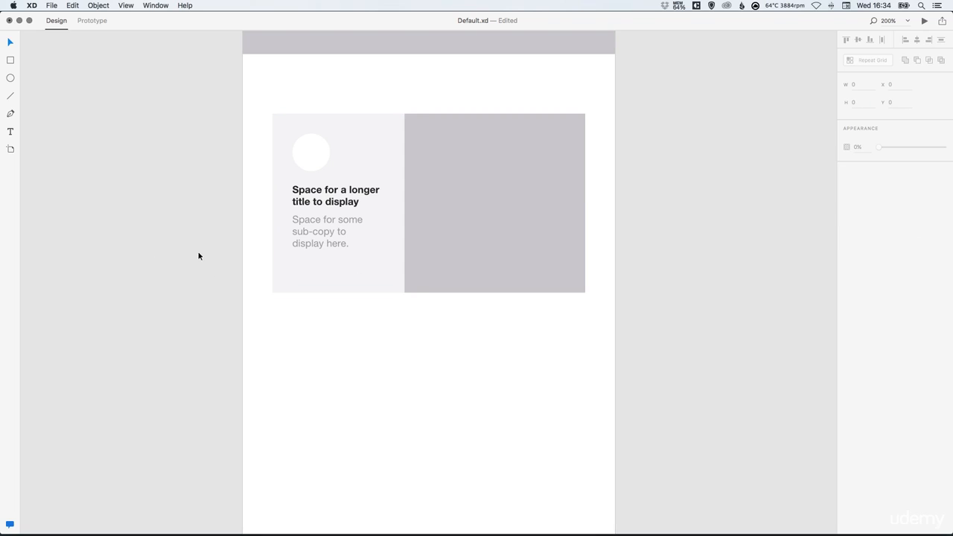
Duplicate the bold title text and place the copy beneath the sub-copy at about Y 306
double_click(295, 204)
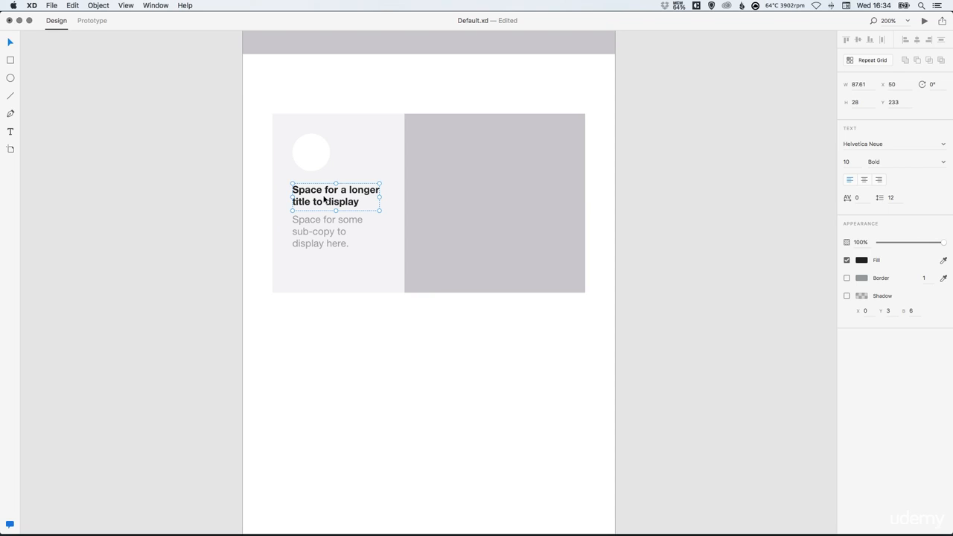
left_click(73, 6)
key("super+d")
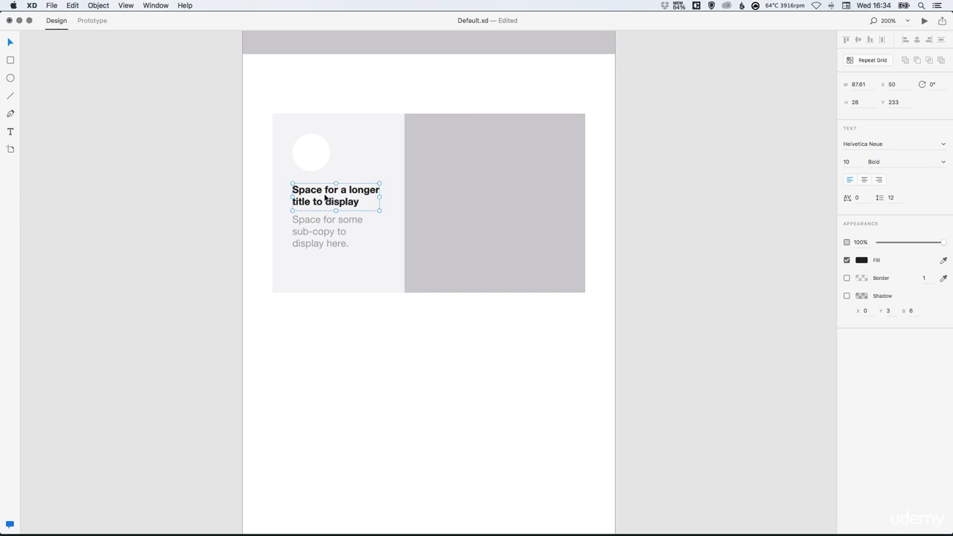
left_click_drag(329, 198, 325, 272)
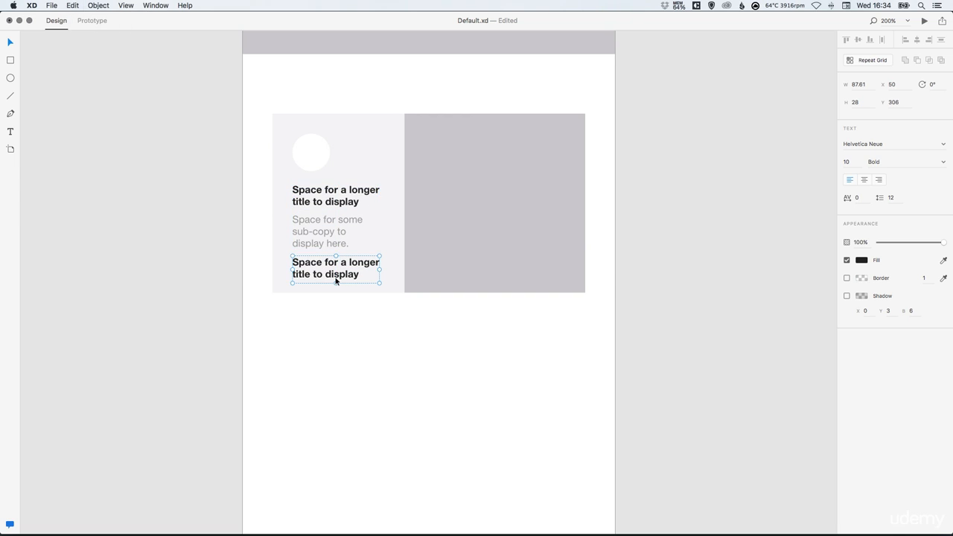
Replace the duplicated title text with "€999" and shrink its box to about 38 wide by 20 high
double_click(353, 275)
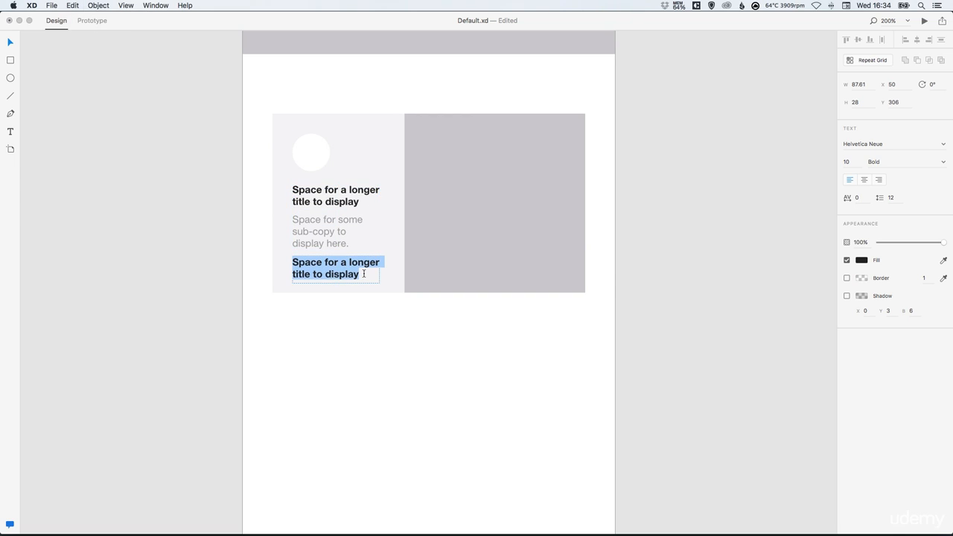
left_click(363, 280)
left_click_drag(362, 277, 289, 259)
type("C")
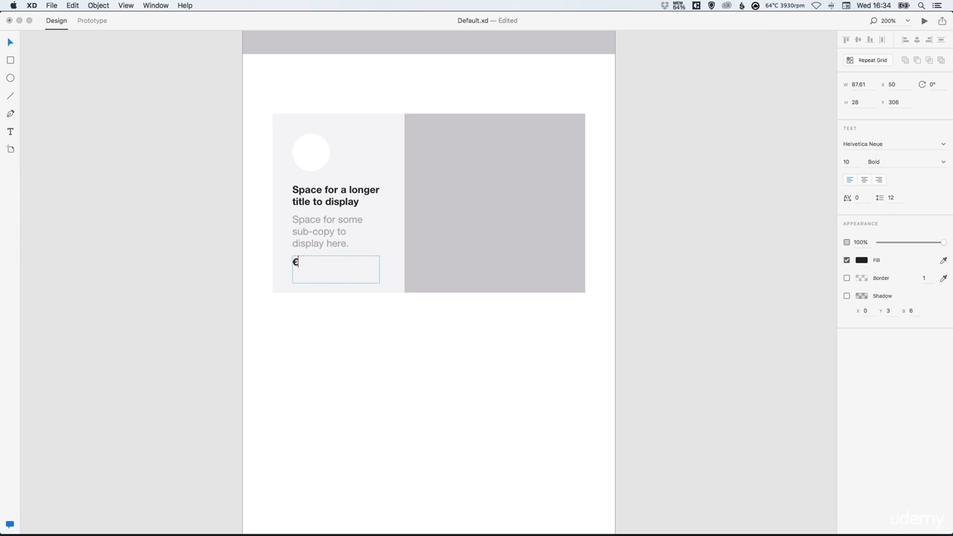
type("999")
key("Escape")
left_click_drag(379, 283, 330, 275)
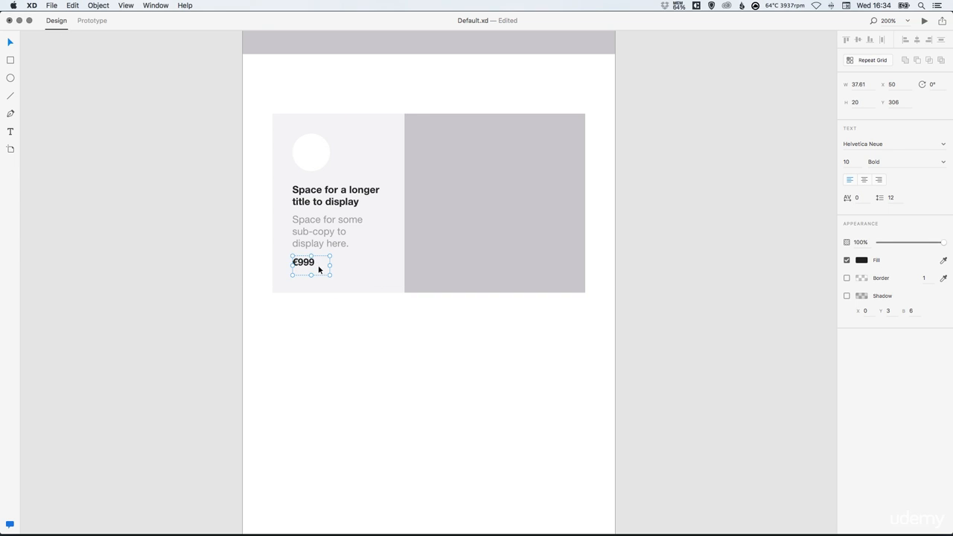
Set the font size of the "€999" price text to 16
double_click(318, 266)
key("super+a")
left_click(849, 161)
type("1")
key("Return")
key("Escape")
key("Escape")
Duplicate the "€999" price and place the copy directly to its right at about X 88
left_click(315, 272)
left_click(74, 6)
left_click(85, 70)
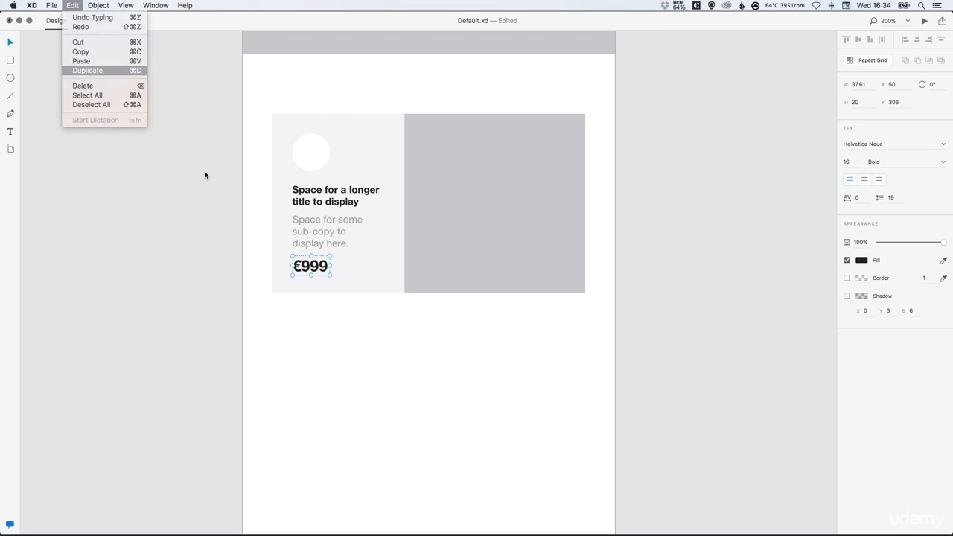
left_click_drag(310, 268, 356, 270)
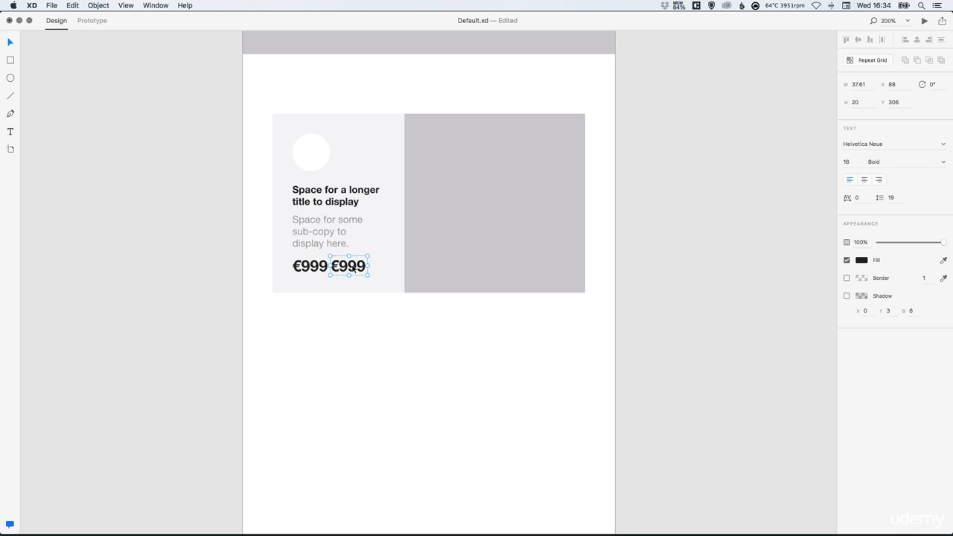
Set the duplicated price's font size to 10 and replace its text with "/ month"
double_click(353, 268)
left_click(852, 165)
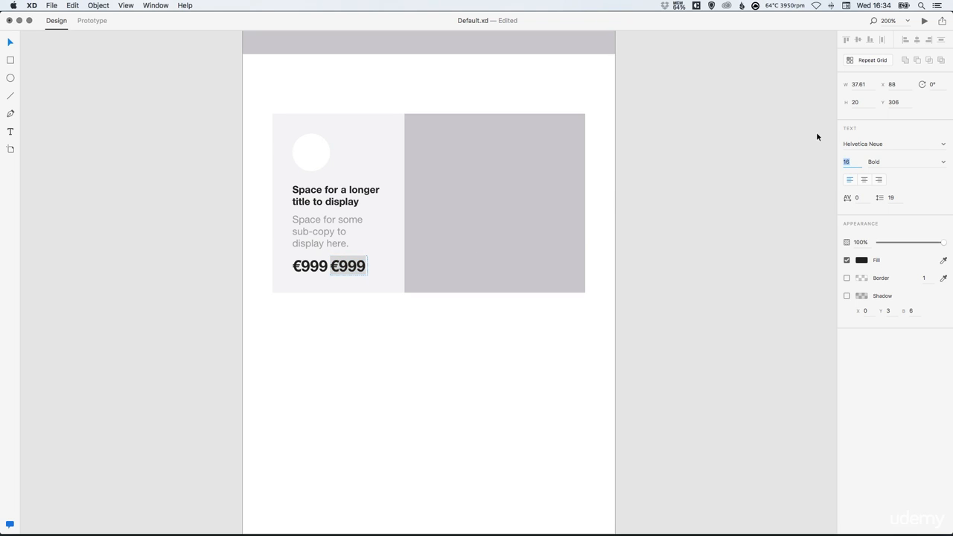
type("10")
key("Return")
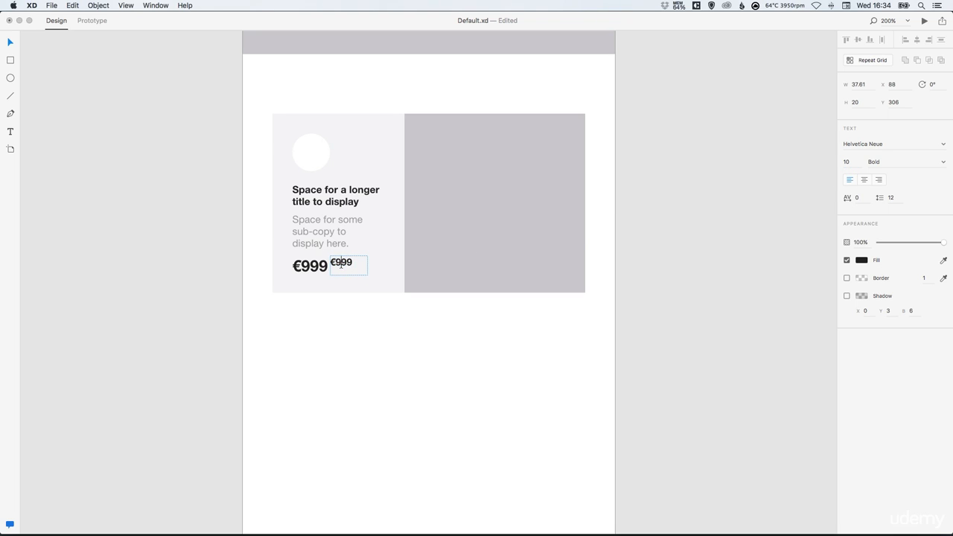
type("/ month")
left_click(9, 42)
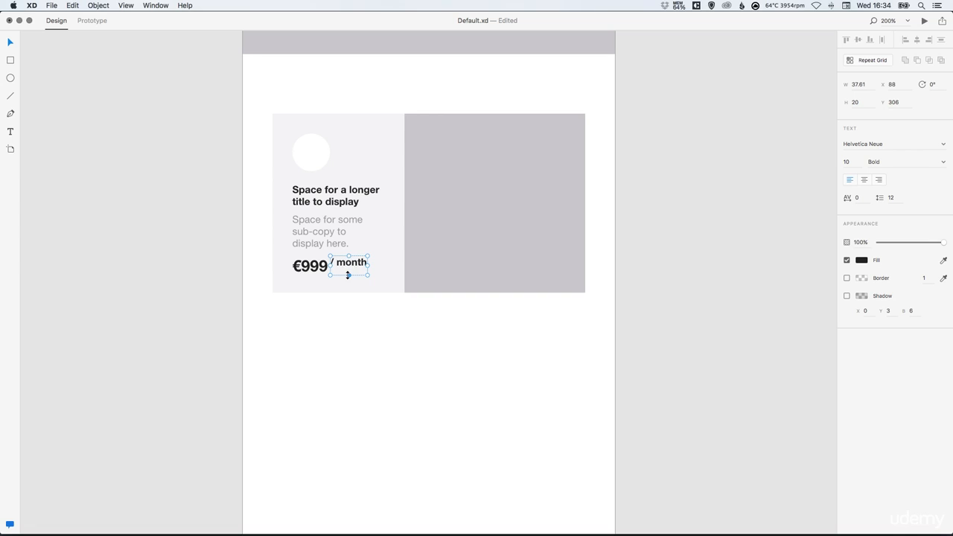
Shorten the "/ month" text box to 13 high at Y 312 and set its font weight to Regular
mouse_move(348, 275)
left_mouse_down()
mouse_move(351, 265)
mouse_move(341, 272)
left_mouse_up()
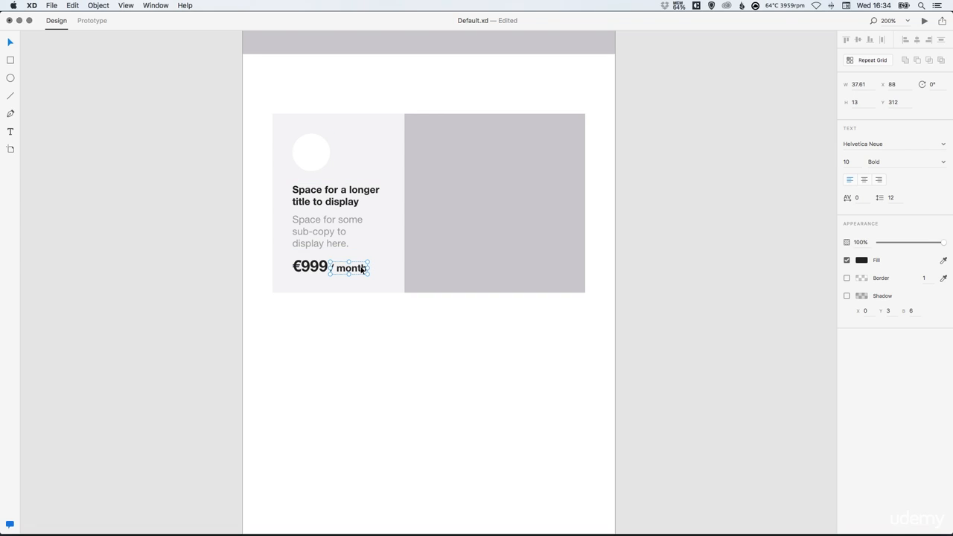
left_click(943, 161)
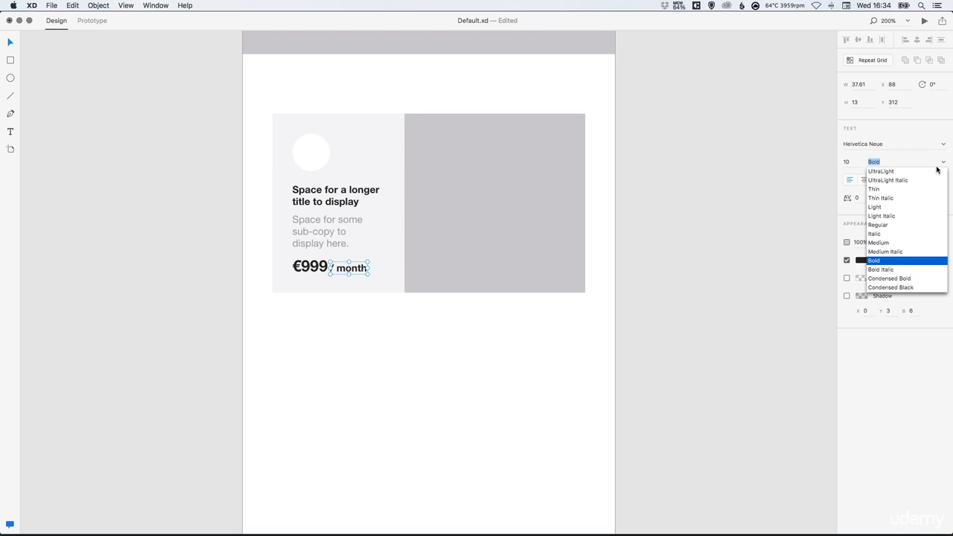
left_click(890, 223)
left_click(159, 283)
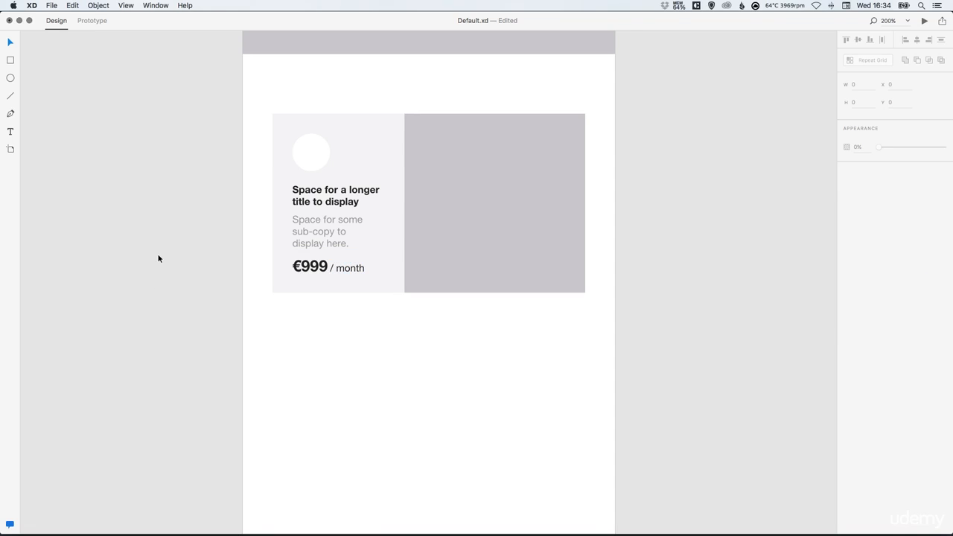
Nudge the "/ month" text one unit to the right, away from the price
scroll(159, 258, "up", 6)
left_click(275, 255)
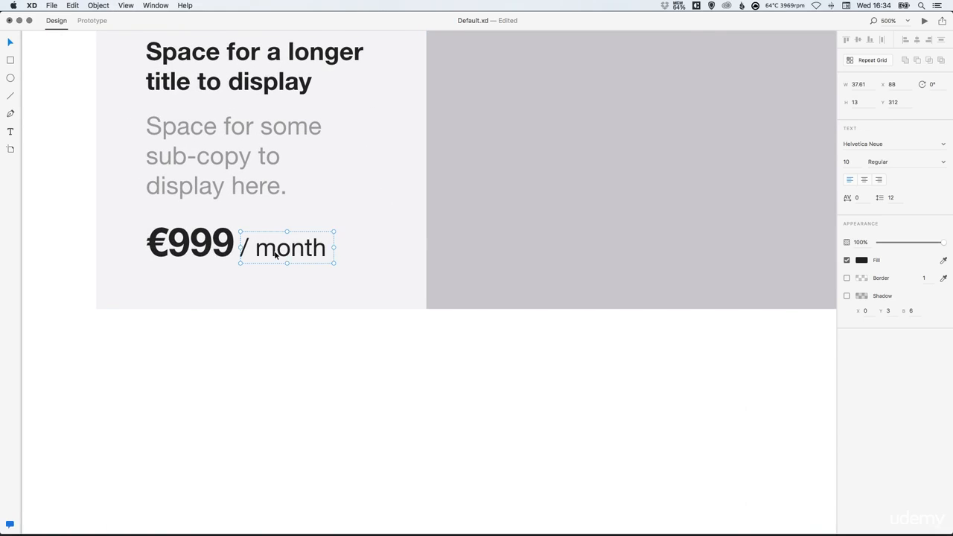
key("Right")
key("super+shift+a")
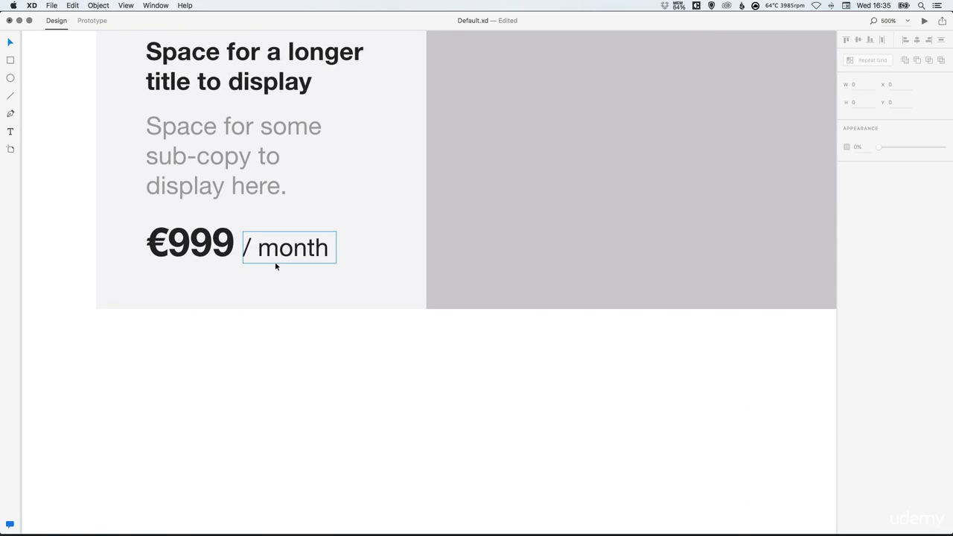
key("super+1")
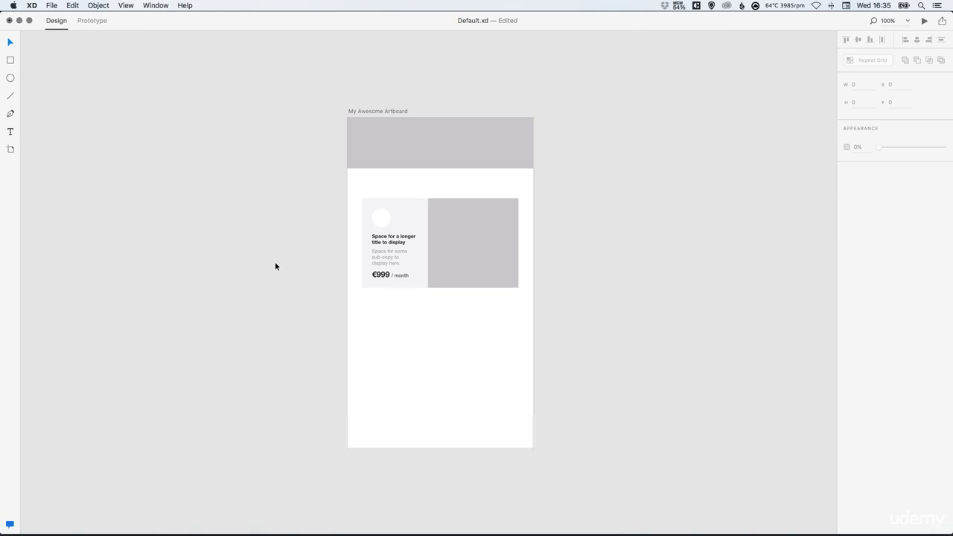